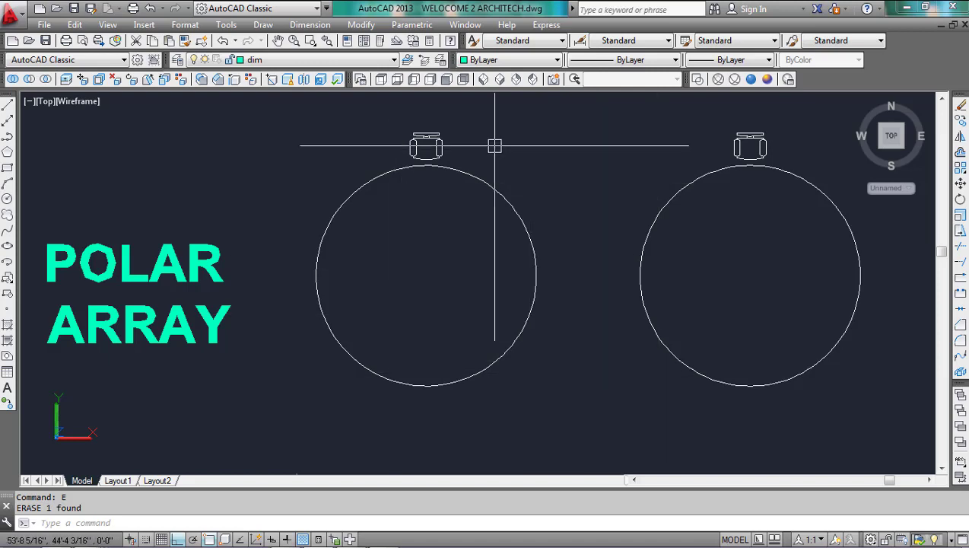
# Step: Create a polar array of the chair at the left circle, using that circle's centre as the array centre
pyautogui.write('z')
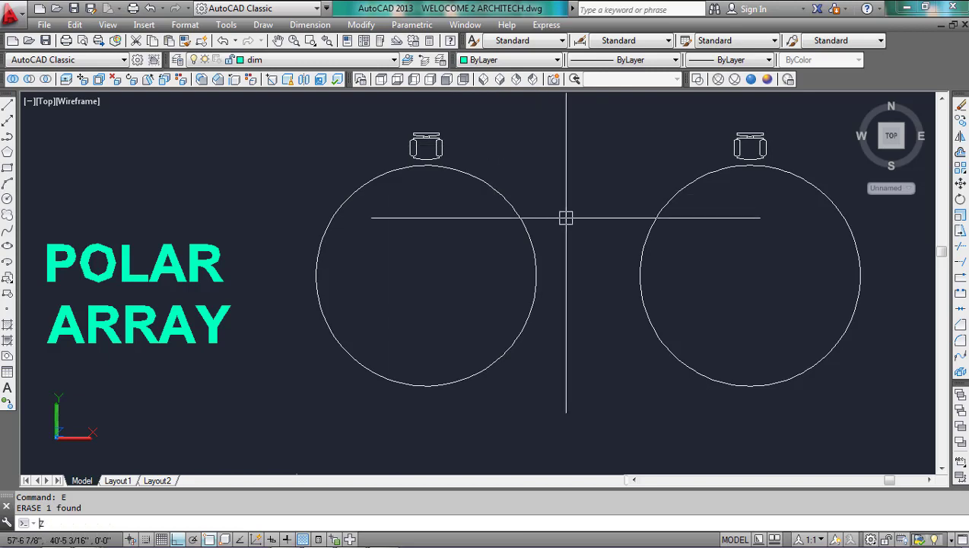
pyautogui.press('Return')
pyautogui.click(263, 102)
pyautogui.click(919, 430)
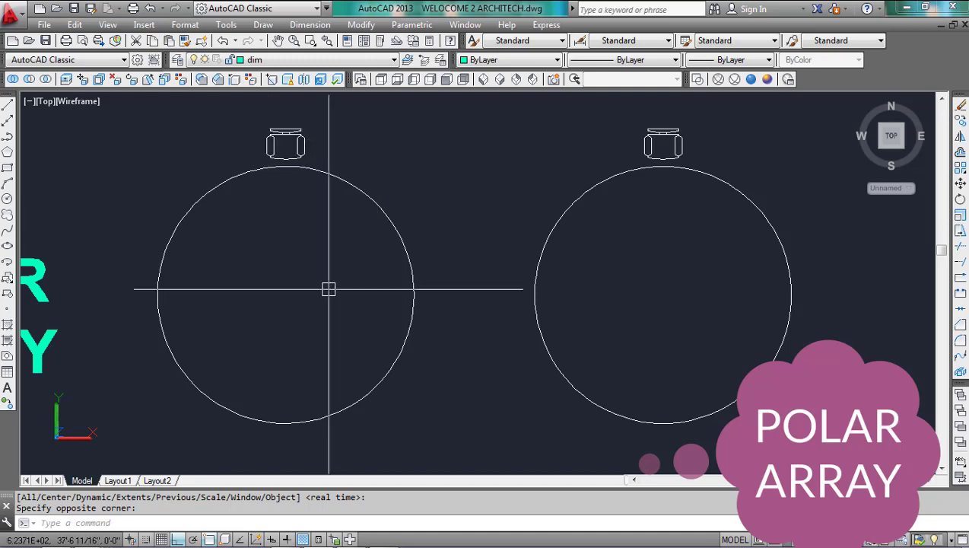
pyautogui.write('A')
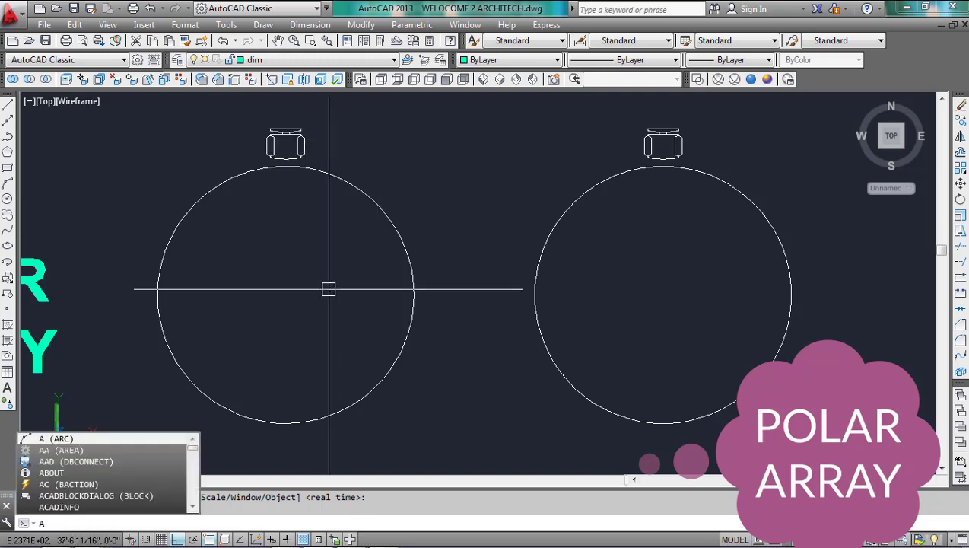
pyautogui.write('R')
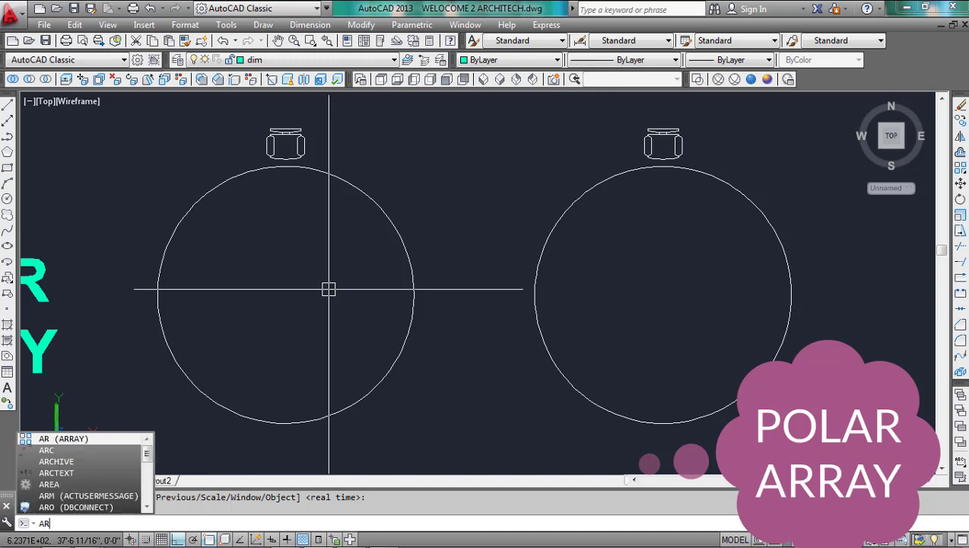
pyautogui.press('Return')
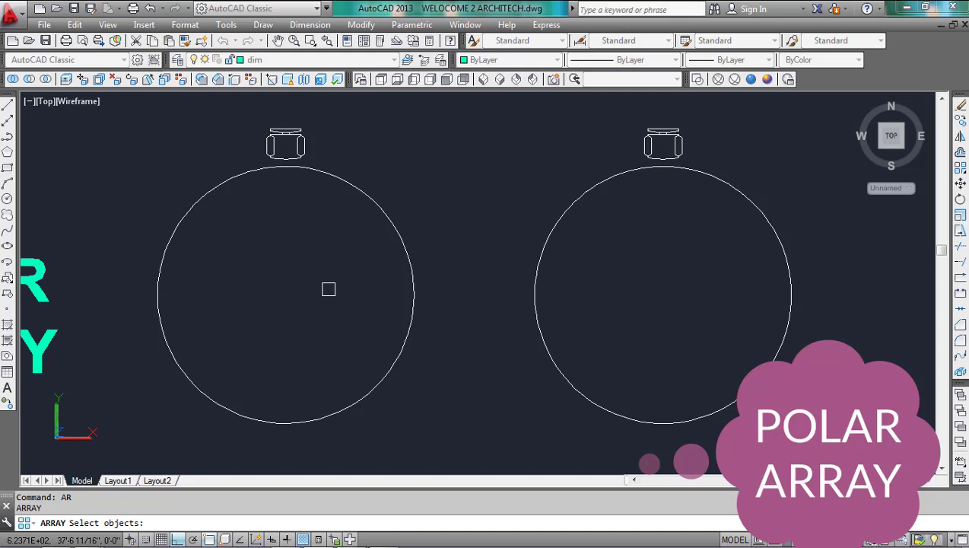
pyautogui.click(305, 135)
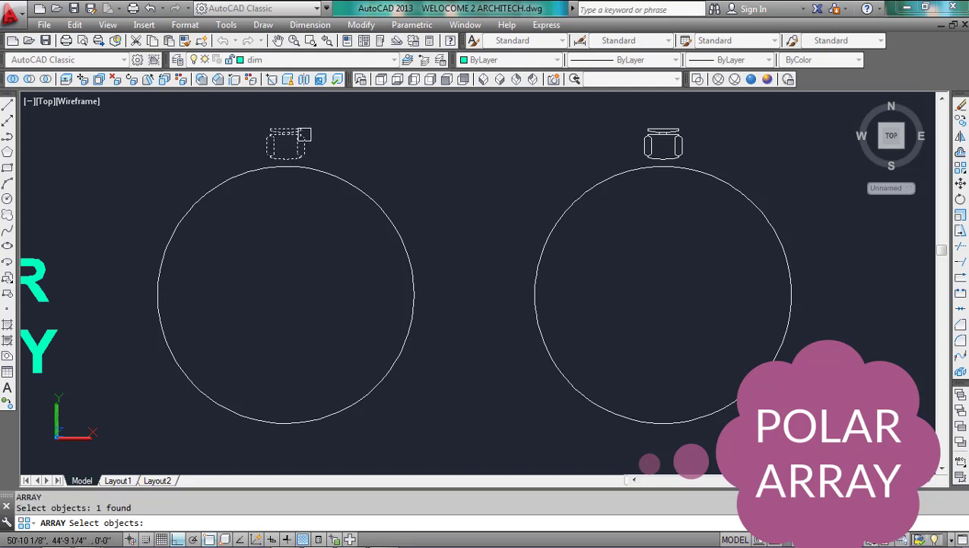
pyautogui.press('Return')
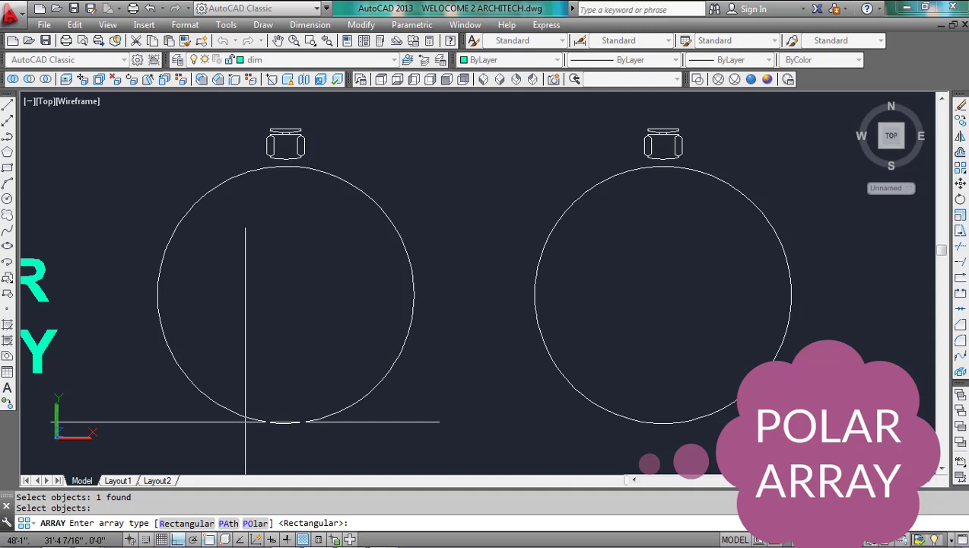
pyautogui.click(255, 523)
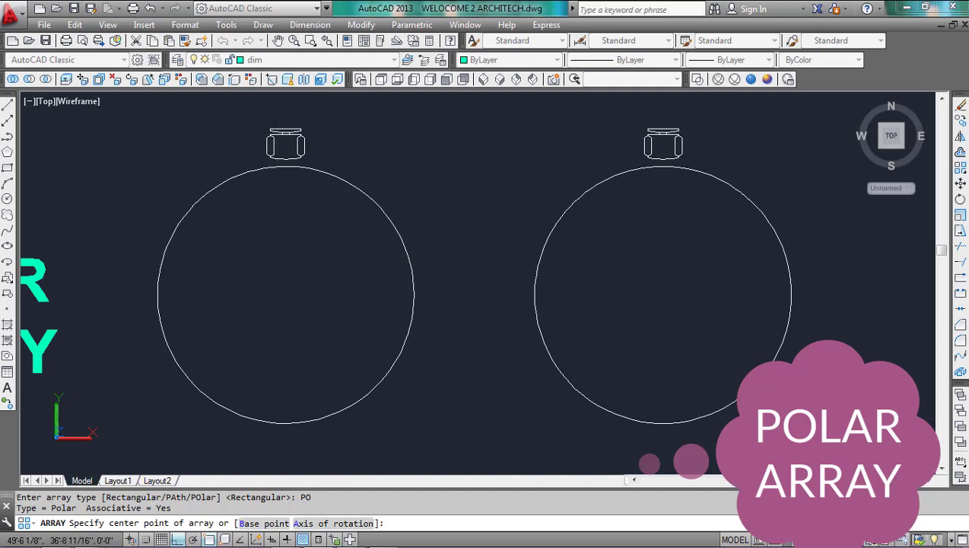
pyautogui.click(286, 295)
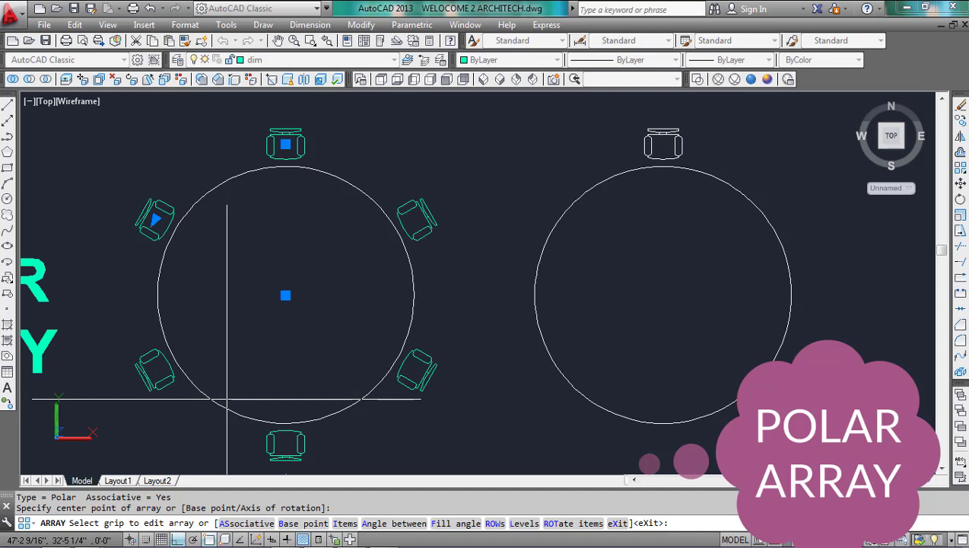
# Step: Set the polar array to 8 items and turn off rotation of the arrayed chairs
pyautogui.click(353, 527)
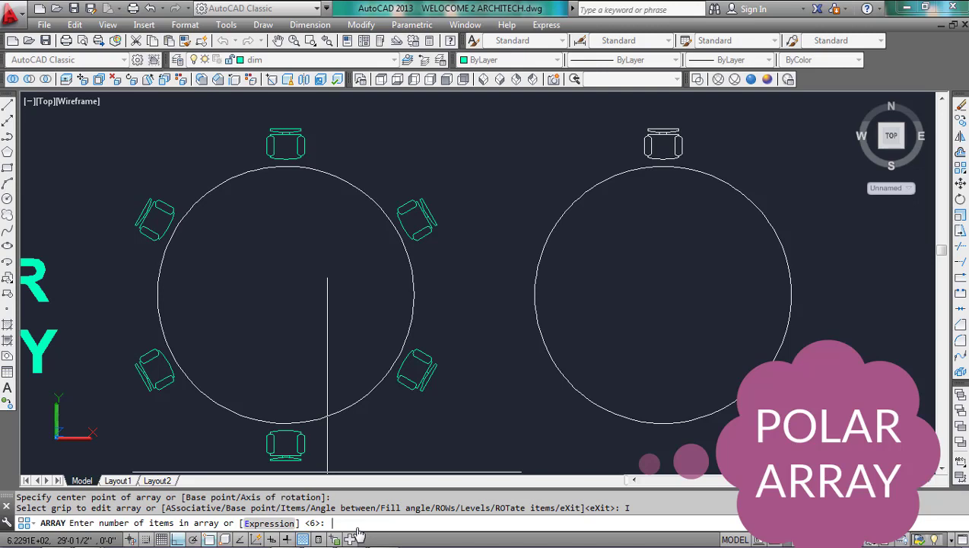
pyautogui.write('8')
pyautogui.press('Return')
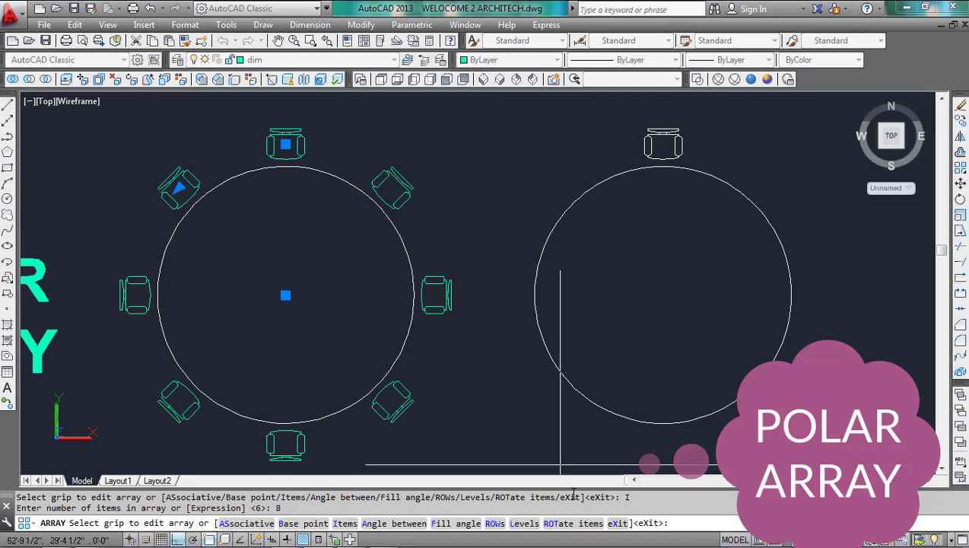
pyautogui.click(576, 523)
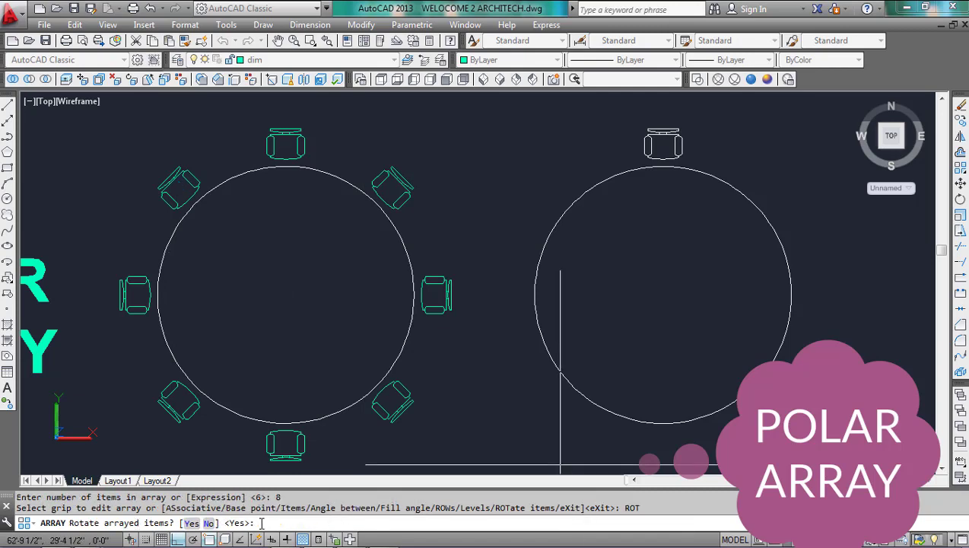
pyautogui.write('N')
pyautogui.press('Return')
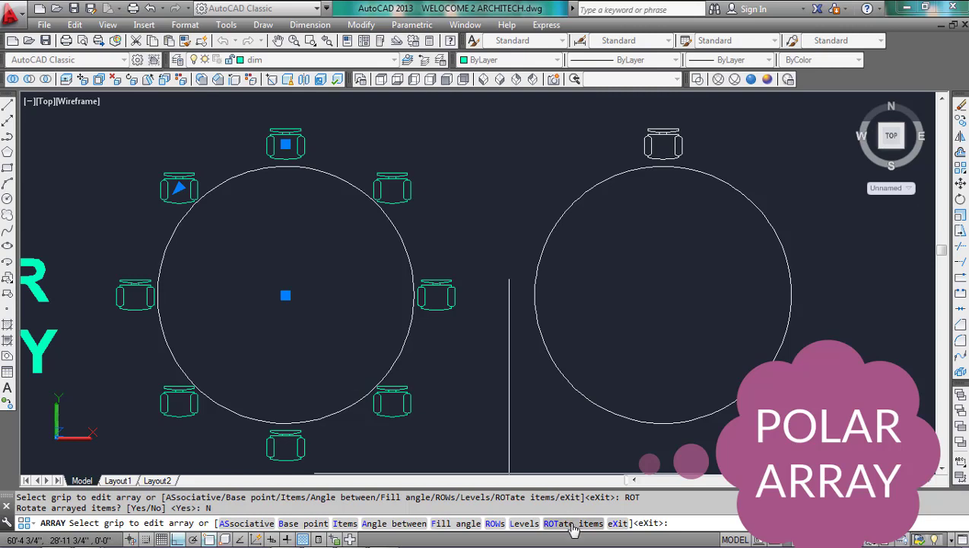
# Step: Give the chair array 2 rows spaced 4' apart, accepting the default elevation increment
pyautogui.click(496, 524)
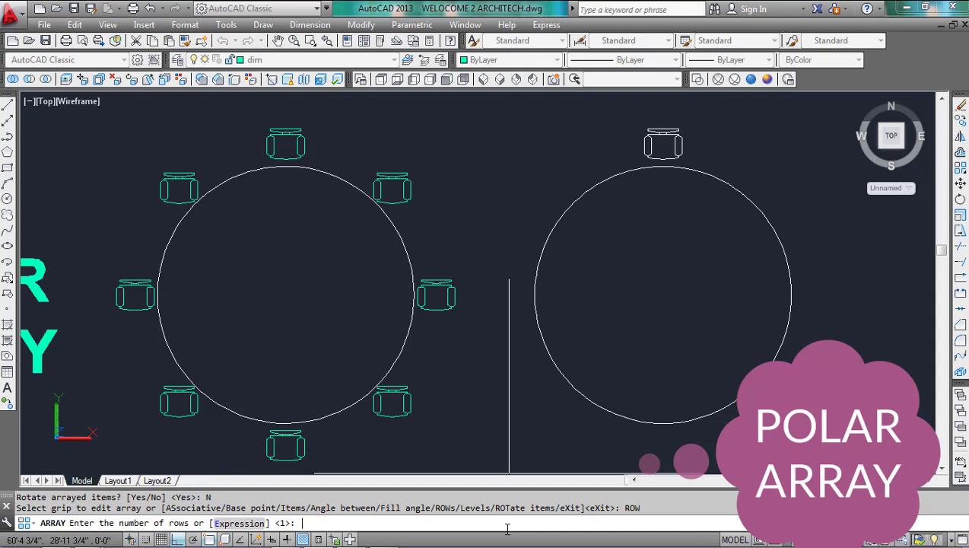
pyautogui.write('2')
pyautogui.press('Return')
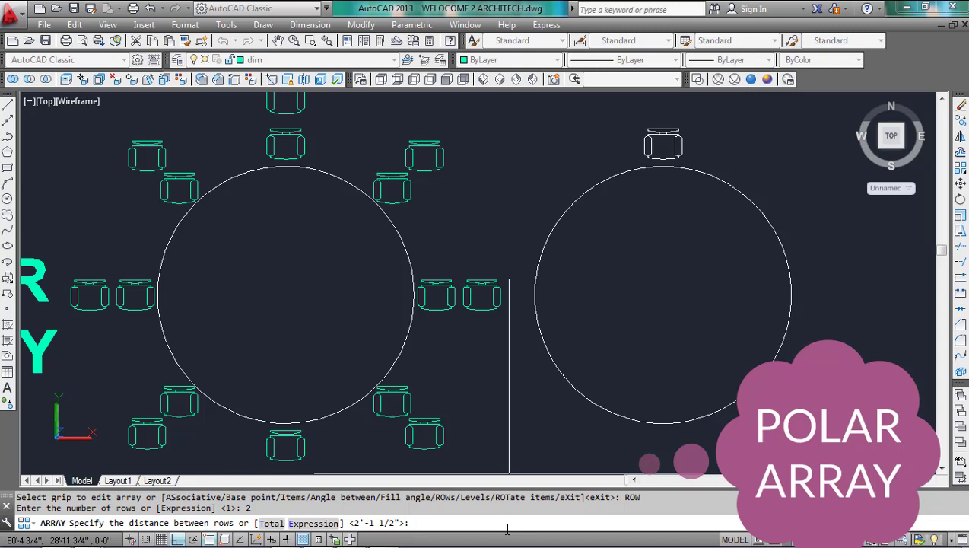
pyautogui.write("4'")
pyautogui.press('Return')
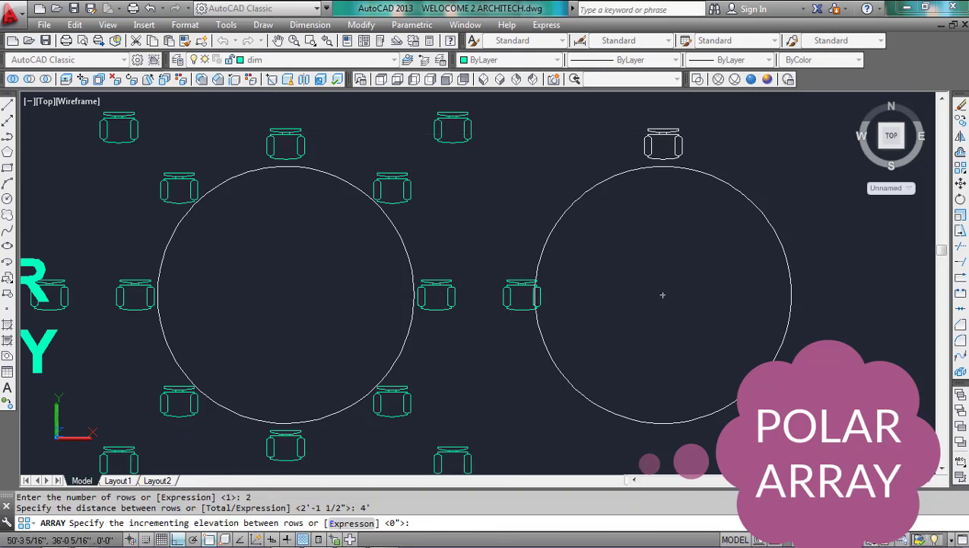
pyautogui.press('Return')
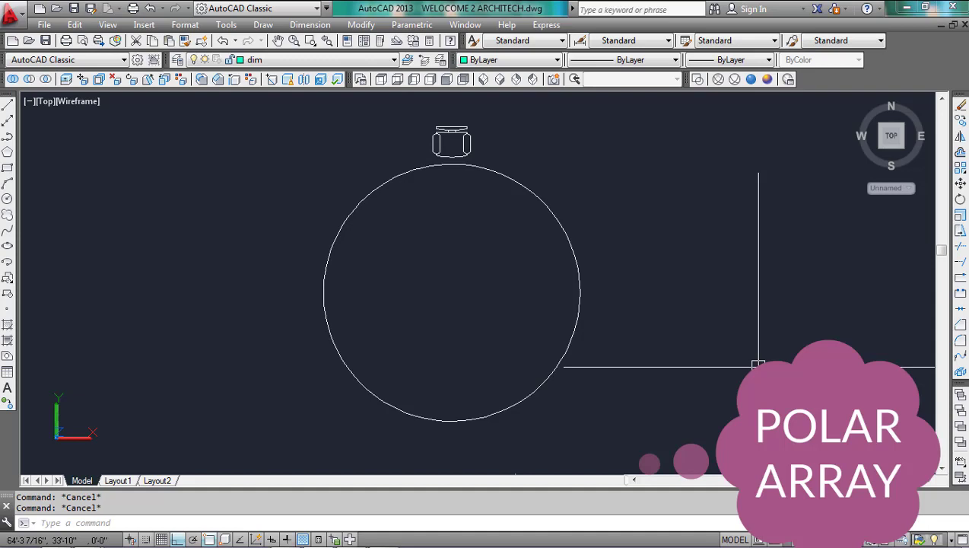
# Step: Create a polar array of the chair at the second circle, centred on that circle
pyautogui.write('ar')
pyautogui.press('Return')
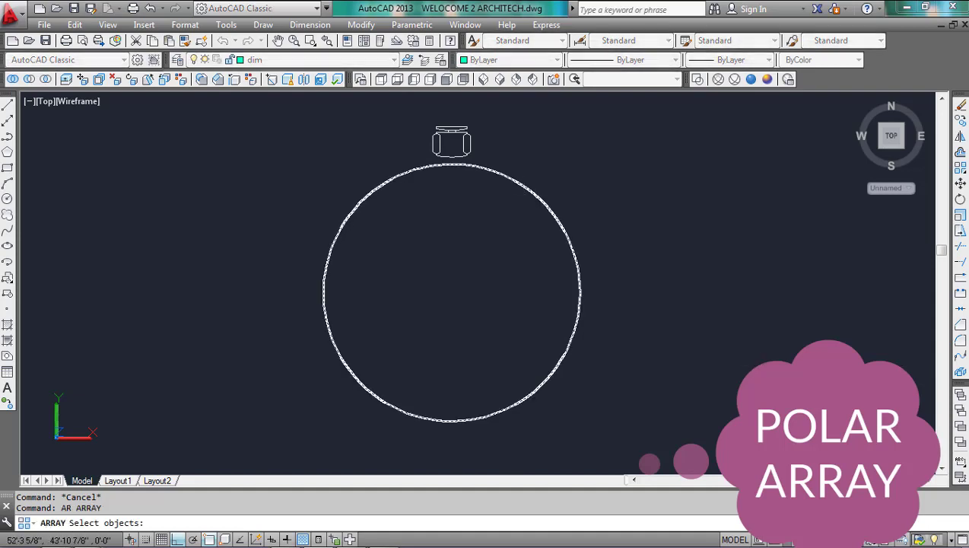
pyautogui.click(464, 141)
pyautogui.press('Return')
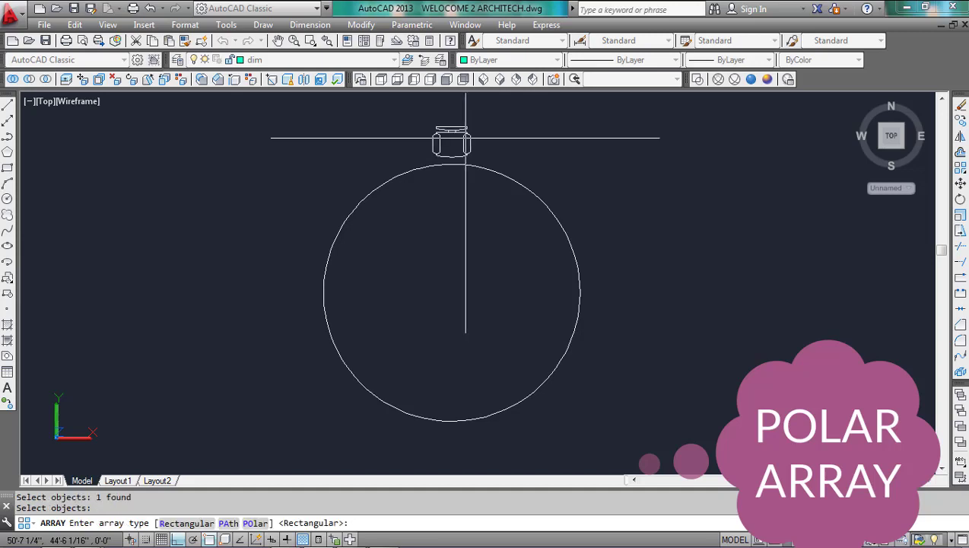
pyautogui.write('PO')
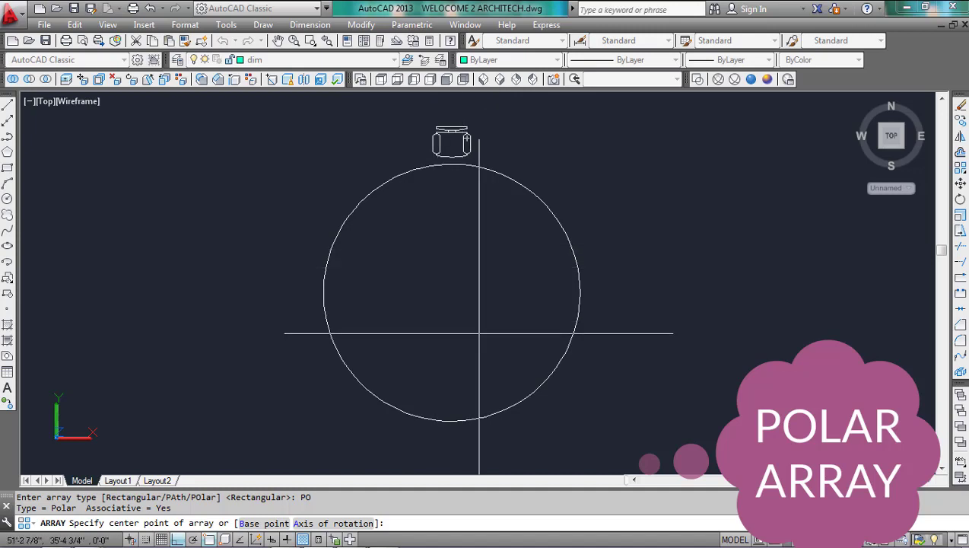
pyautogui.scroll(-2, 478, 332)
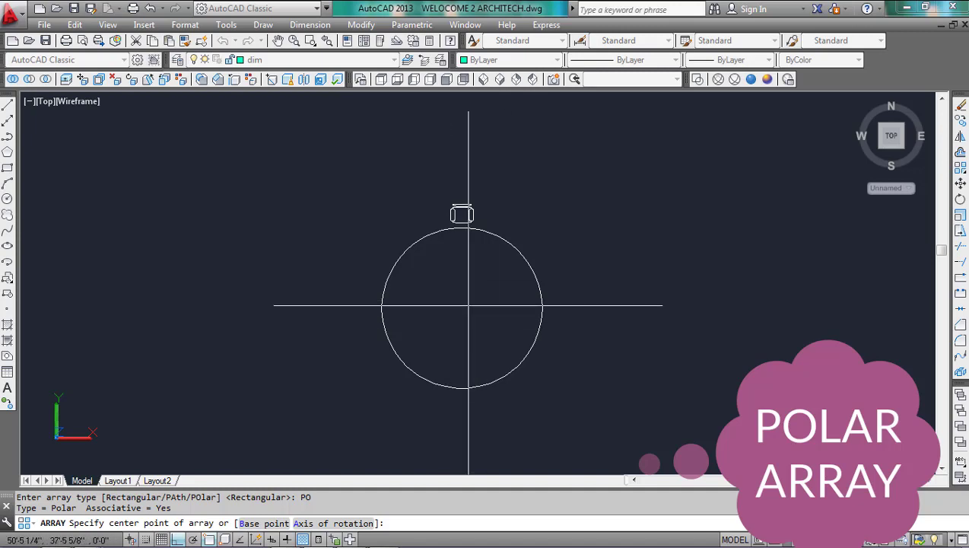
pyautogui.click(468, 305)
pyautogui.scroll(2, 468, 308)
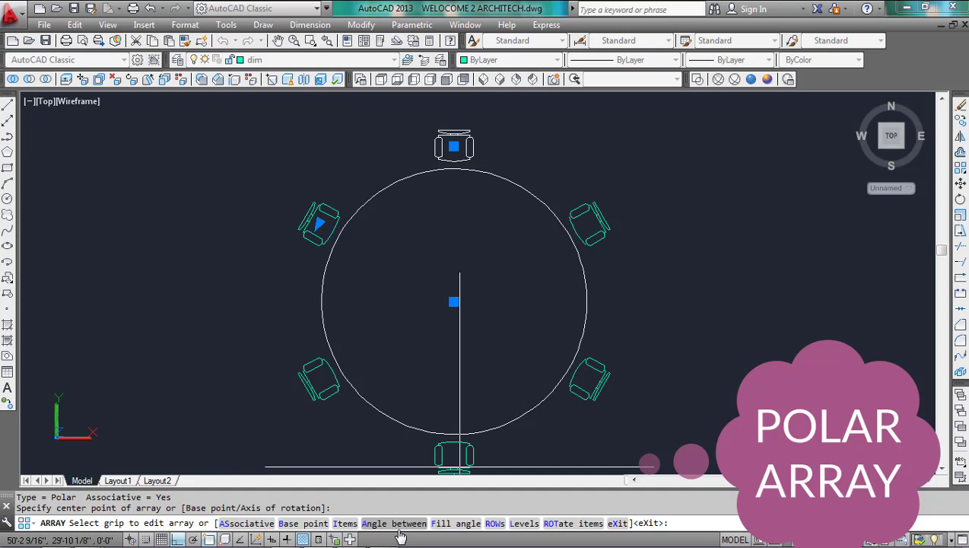
# Step: Set the second chair array's fill angle to 90 degrees, filling counterclockwise
pyautogui.click(459, 525)
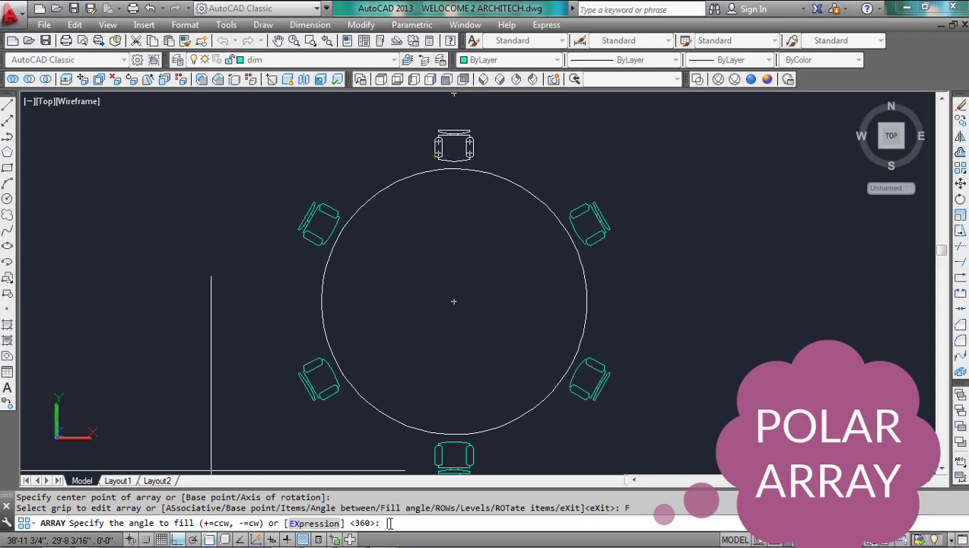
pyautogui.write('90')
pyautogui.press('Return')
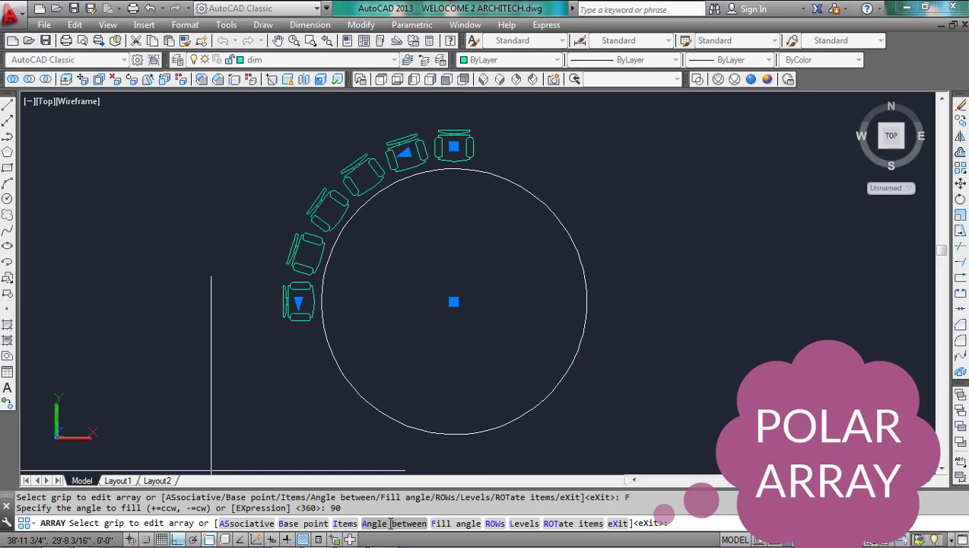
# Step: Change the second chair array's fill angle to -90 degrees so it fills clockwise
pyautogui.click(459, 523)
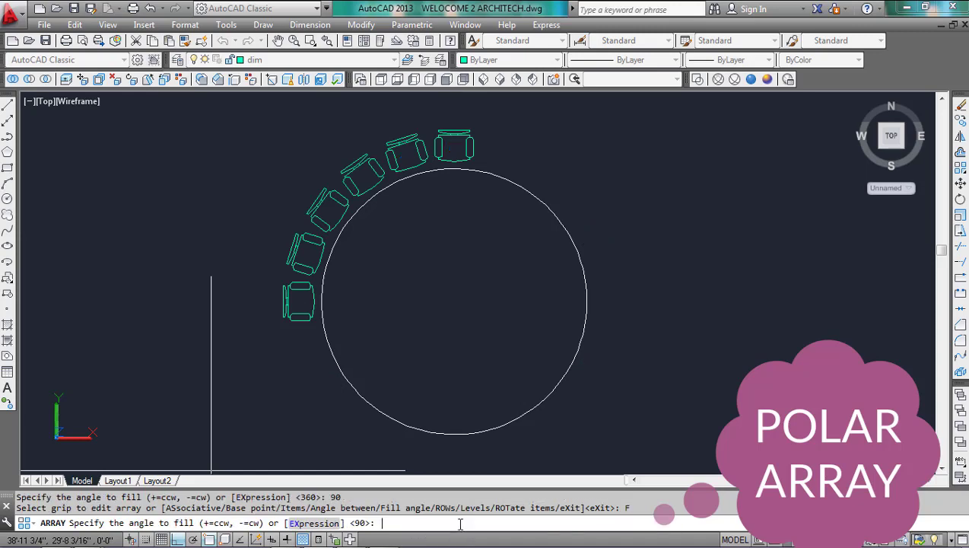
pyautogui.write('-90')
pyautogui.press('Return')
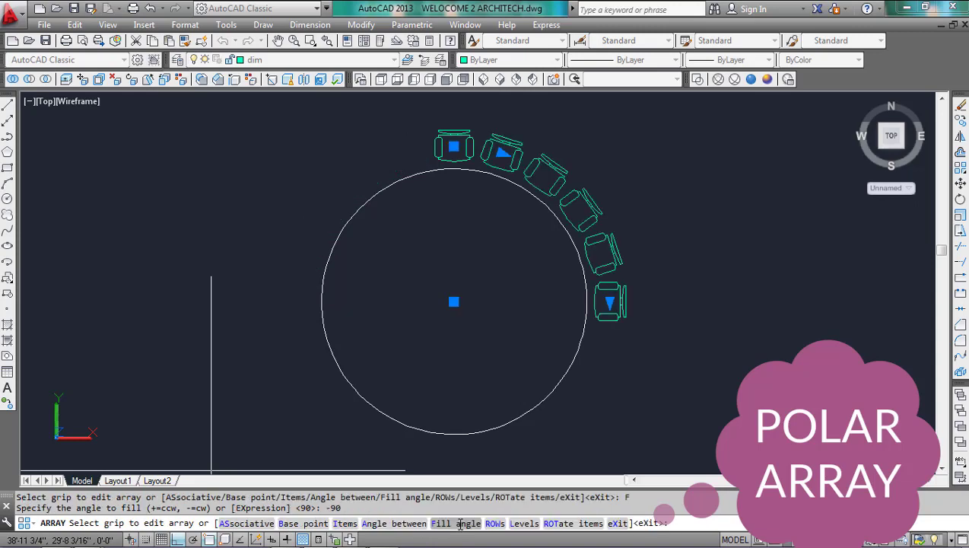